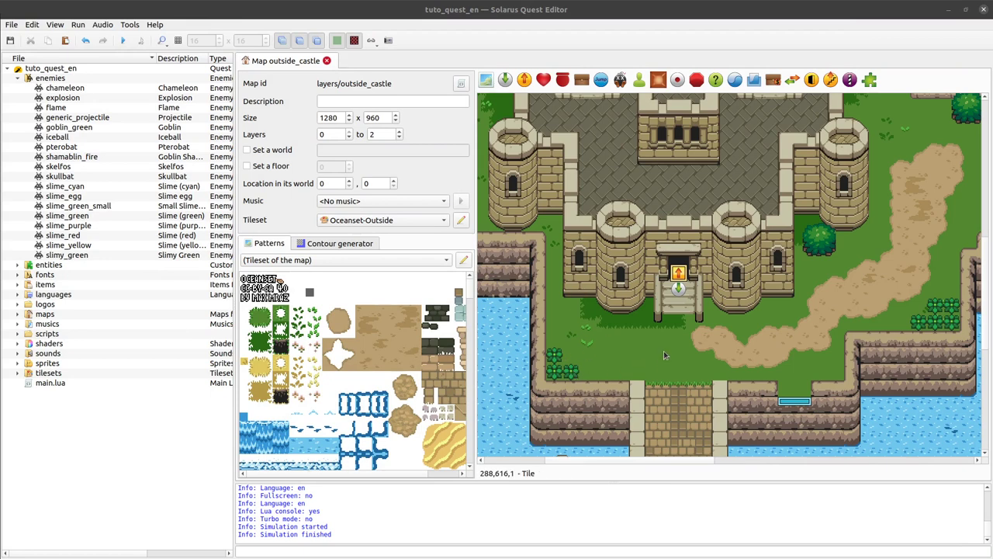
- Place a new enemy on the grass below the castle and save the map
{"action": "middle_click_drag", "start_coordinate": [806, 367], "coordinate": [802, 341]}
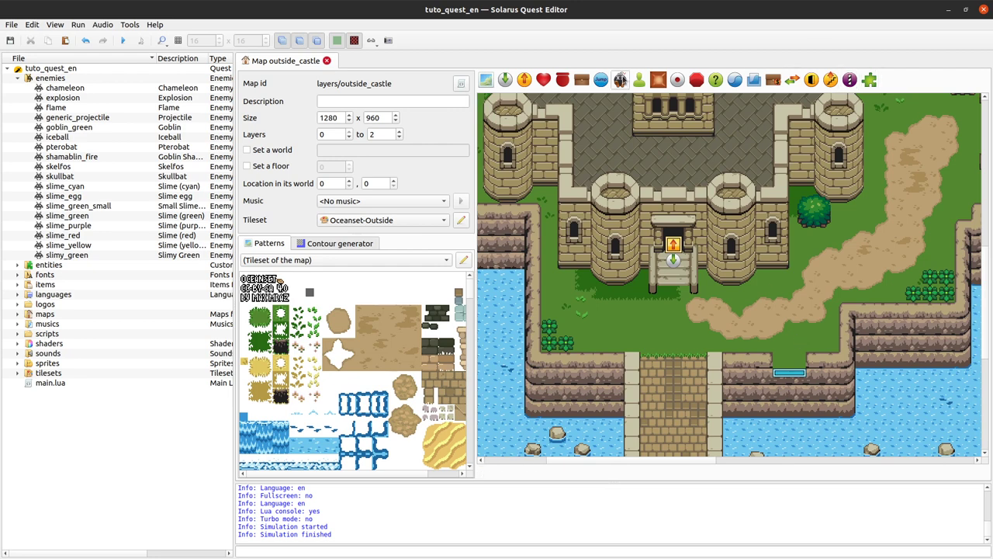
{"action": "left_click", "coordinate": [620, 80]}
{"action": "left_click", "coordinate": [614, 317]}
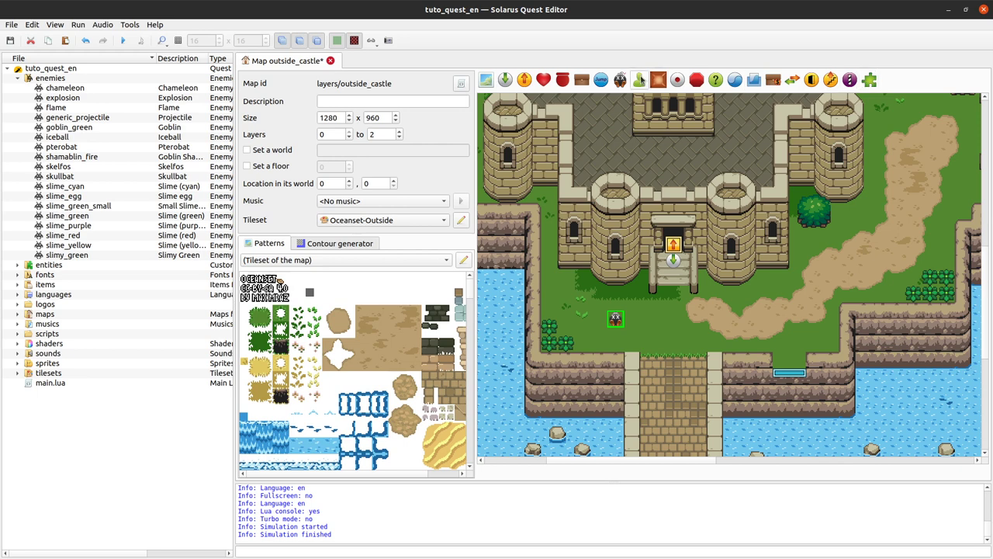
{"action": "key", "text": "ctrl+s"}
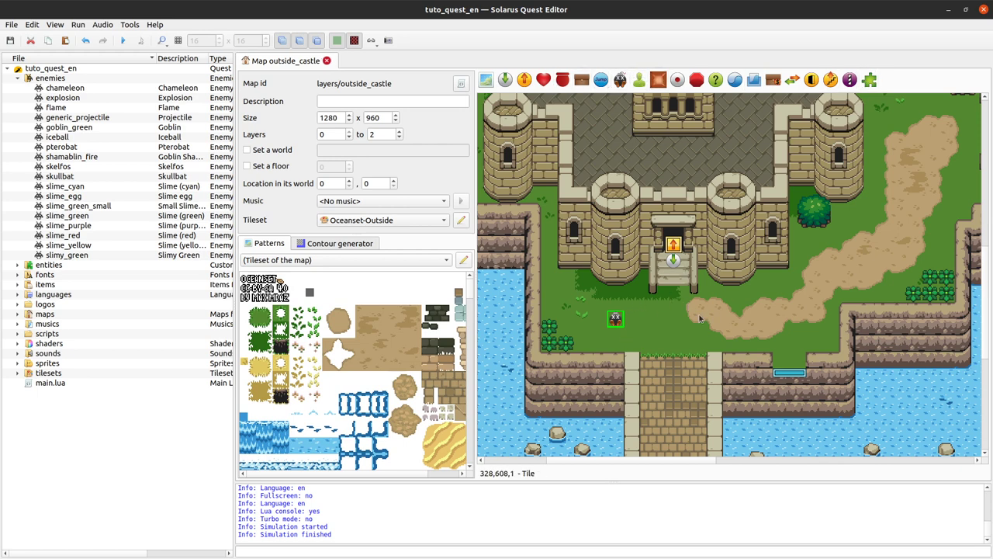
- Set the new enemy's breed to Goblin and launch the quest to test it
{"action": "double_click", "coordinate": [616, 317]}
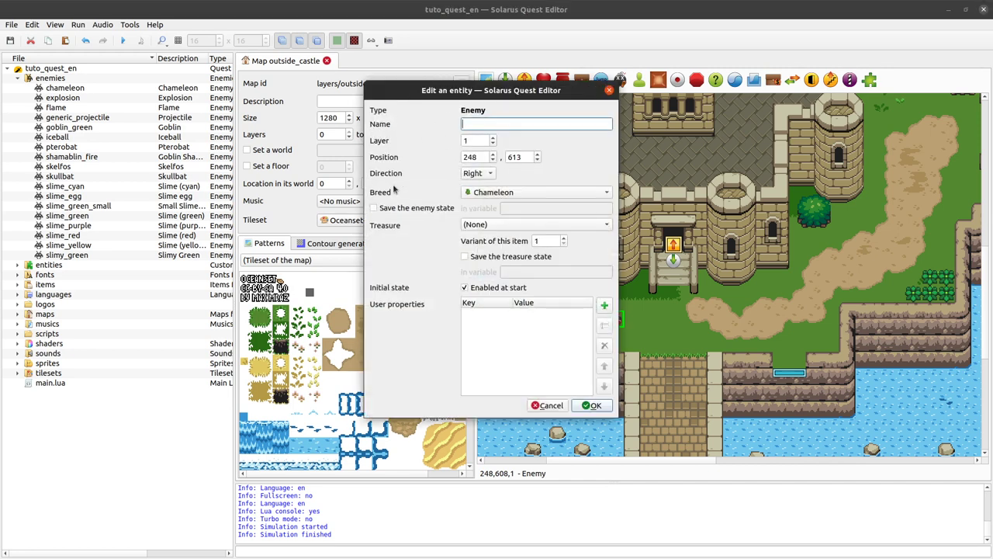
{"action": "left_click", "coordinate": [476, 197]}
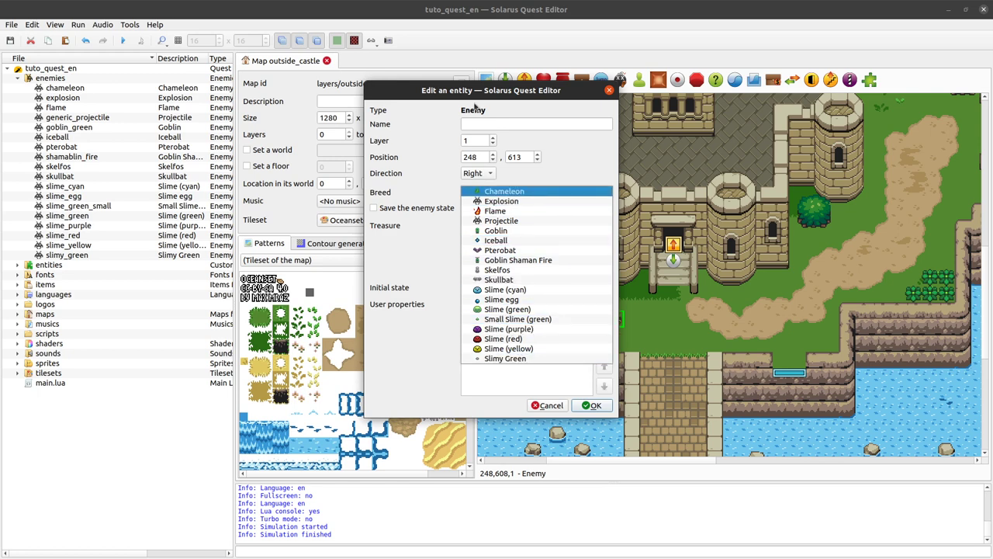
{"action": "left_click", "coordinate": [479, 108]}
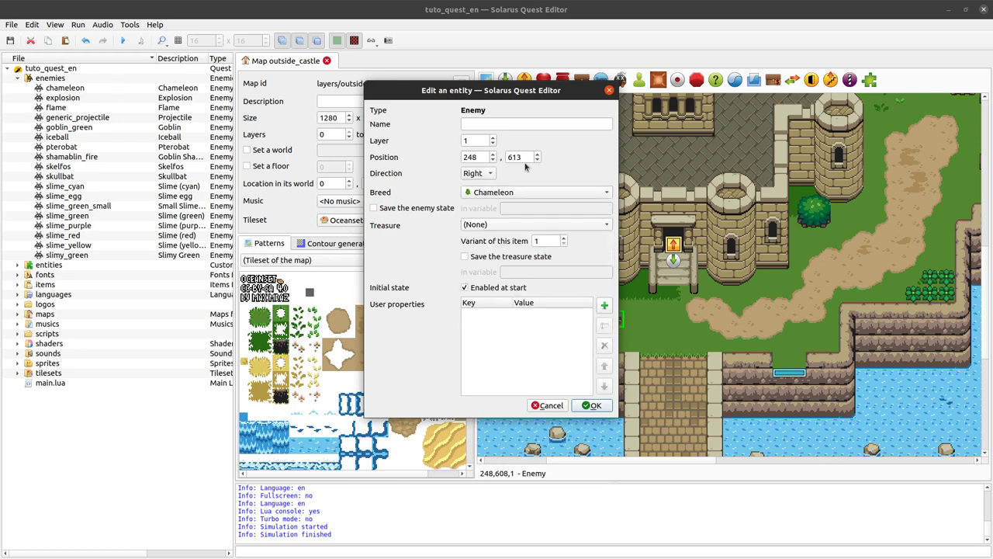
{"action": "left_click", "coordinate": [524, 193]}
{"action": "left_click", "coordinate": [510, 230]}
{"action": "left_click", "coordinate": [603, 407]}
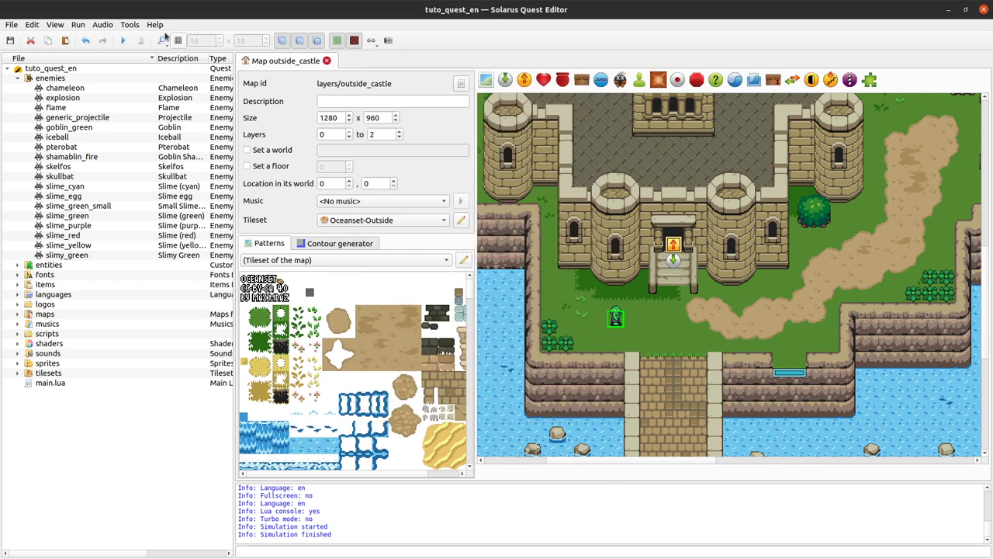
{"action": "left_click", "coordinate": [122, 41]}
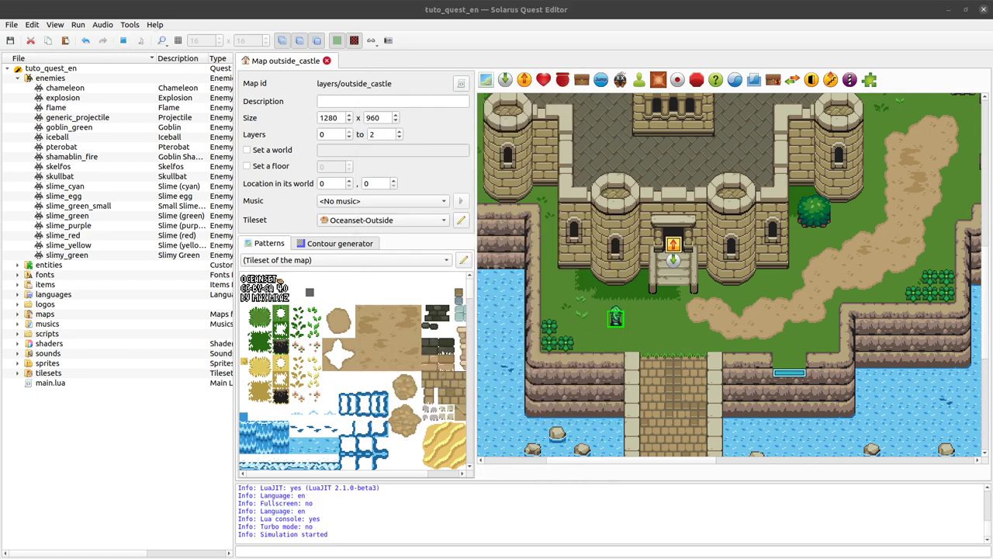
{"action": "key", "text": "Down"}
{"action": "key", "text": "Left"}
{"action": "key", "text": "Up"}
{"action": "key", "text": "Left"}
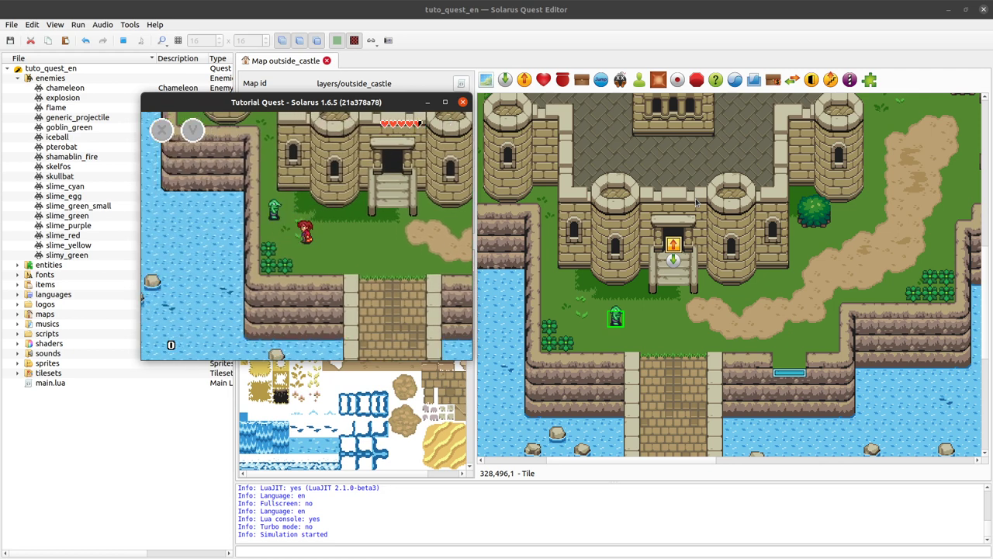
{"action": "key", "text": "Left"}
{"action": "key", "text": "Up"}
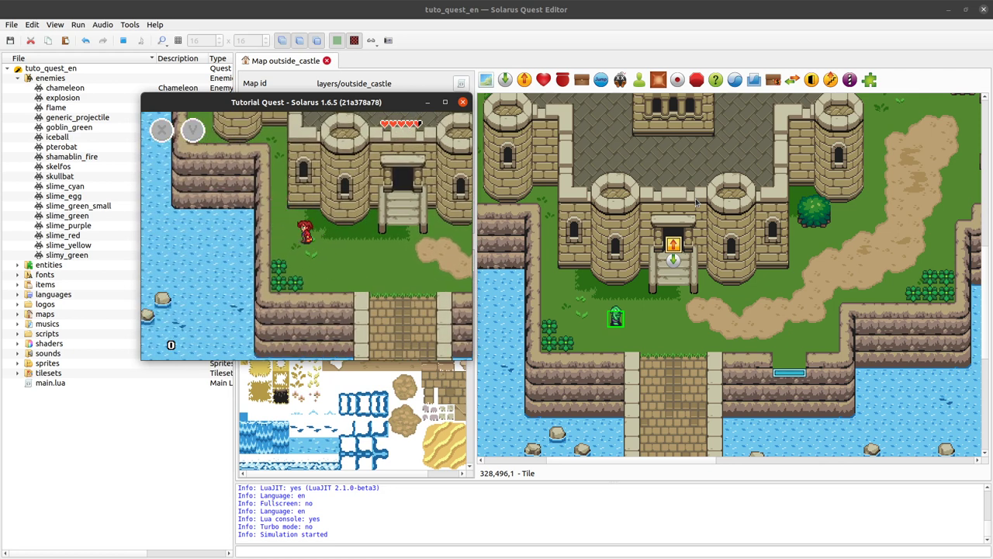
{"action": "key", "text": "Right"}
{"action": "key", "text": "Down"}
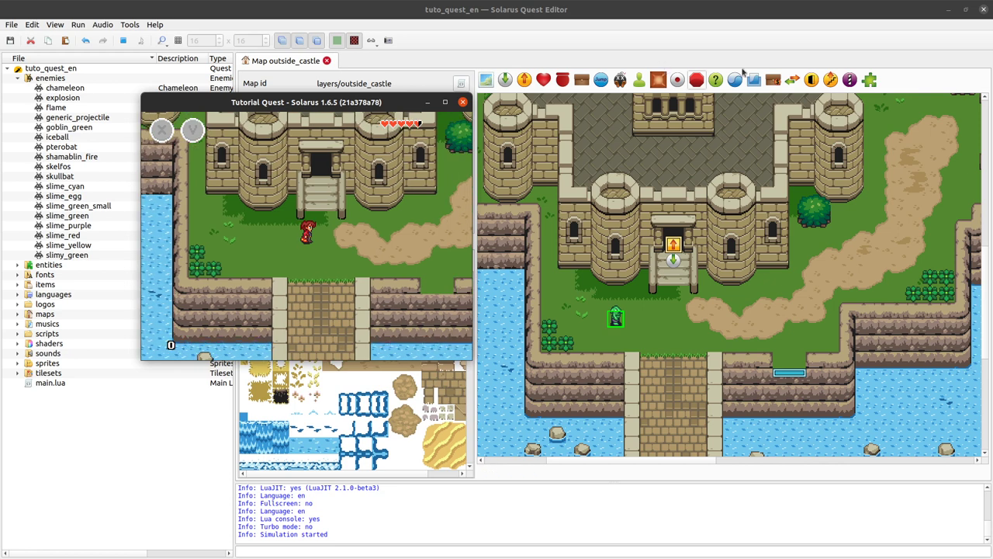
{"action": "left_click", "coordinate": [462, 101]}
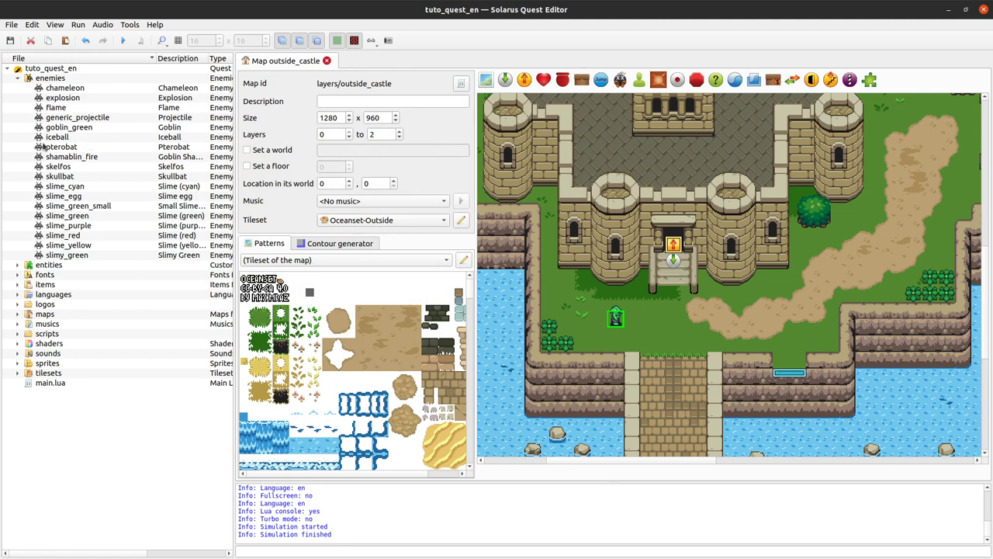
{"action": "left_click", "coordinate": [57, 168]}
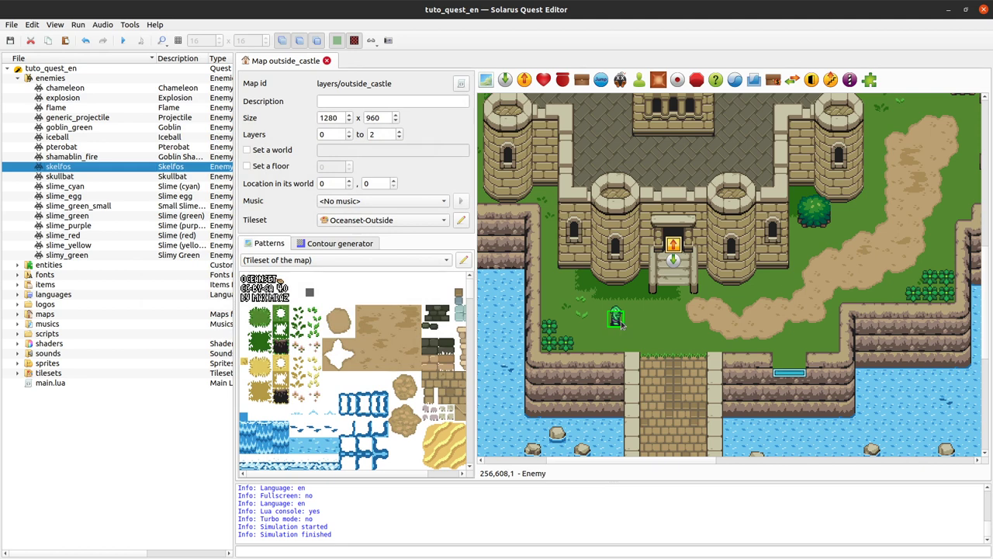
{"action": "double_click", "coordinate": [56, 129]}
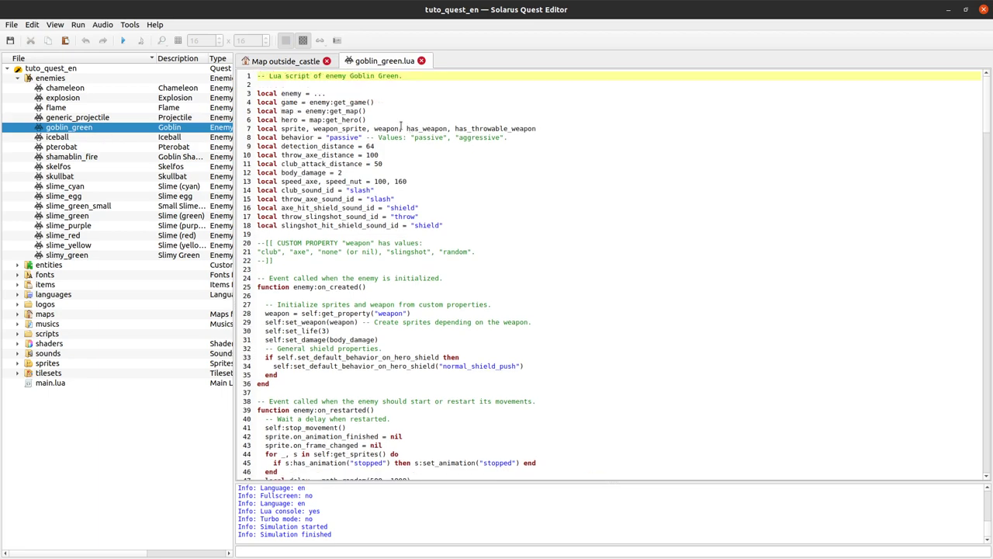
{"action": "left_click_drag", "start_coordinate": [578, 136], "coordinate": [699, 295]}
{"action": "scroll", "coordinate": [612, 406], "scroll_direction": "down", "scroll_amount": 15}
{"action": "left_click", "coordinate": [714, 292]}
{"action": "scroll", "coordinate": [714, 293], "scroll_direction": "up", "scroll_amount": 20}
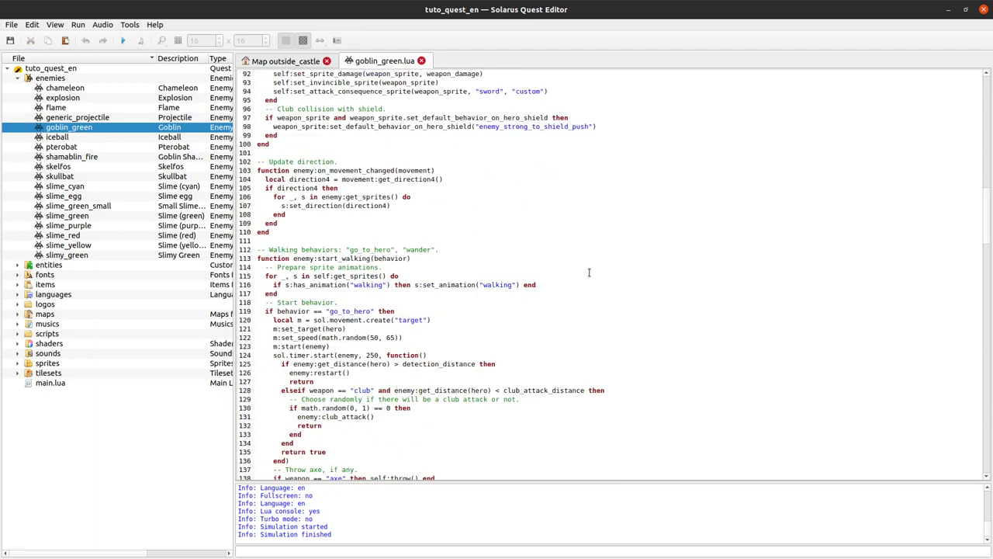
{"action": "scroll", "coordinate": [672, 161], "scroll_direction": "up", "scroll_amount": 5}
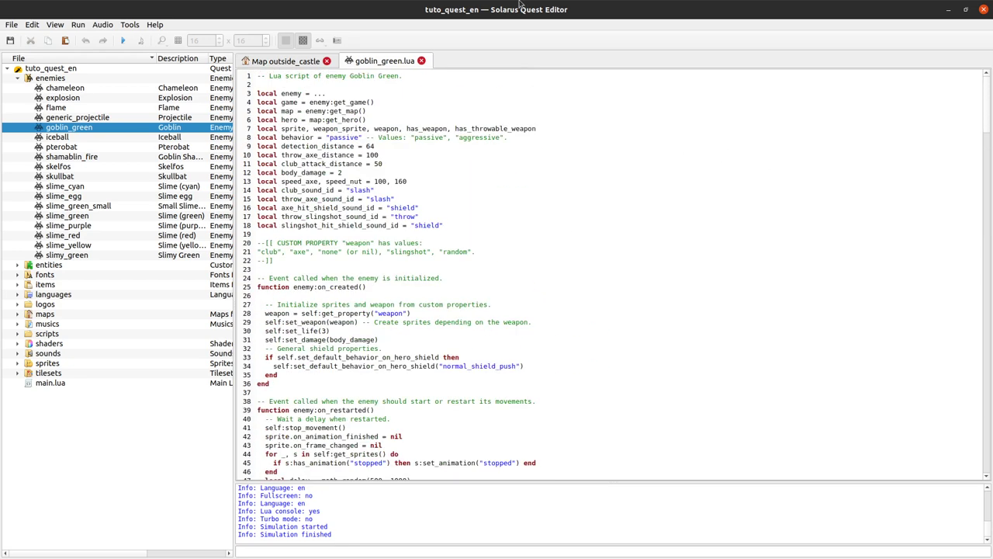
{"action": "left_click", "coordinate": [422, 61]}
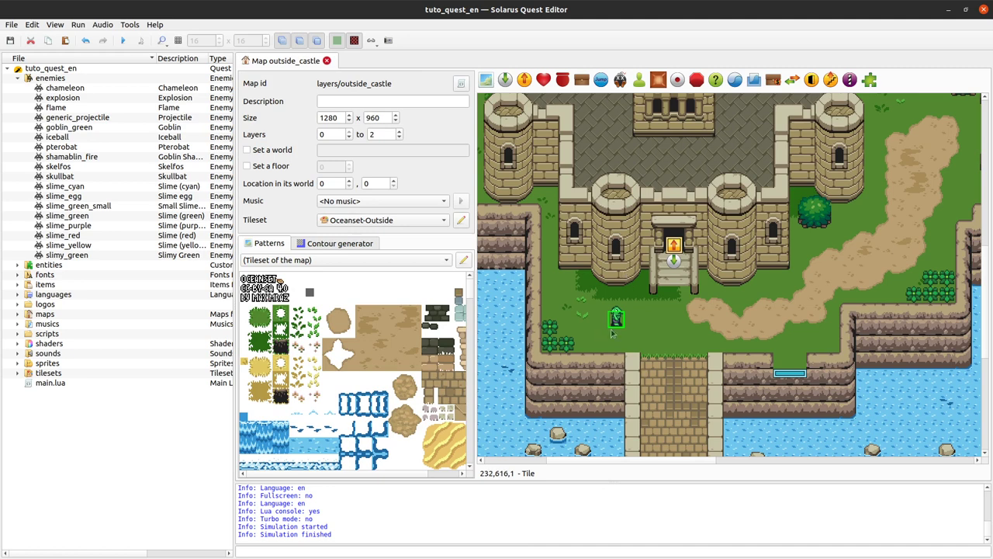
- Expand the sprites > enemies folder in the quest tree and select goblin_green
{"action": "left_click", "coordinate": [18, 334]}
{"action": "left_click", "coordinate": [13, 25]}
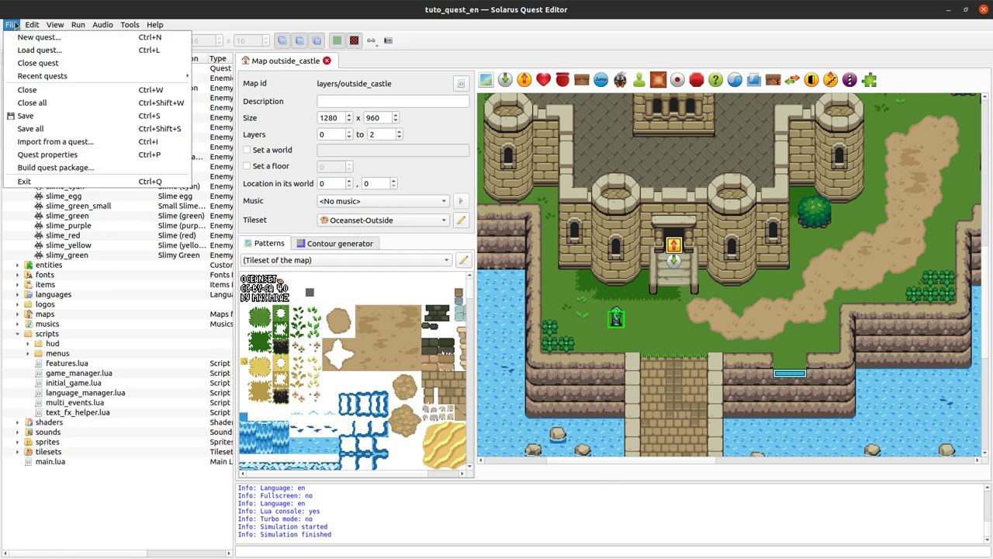
{"action": "left_click", "coordinate": [21, 24]}
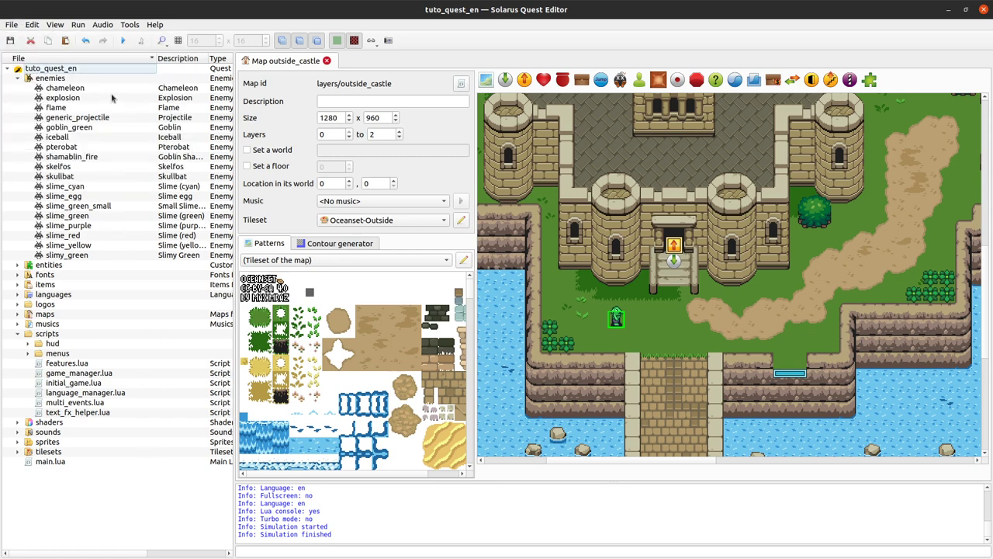
{"action": "left_click", "coordinate": [18, 333]}
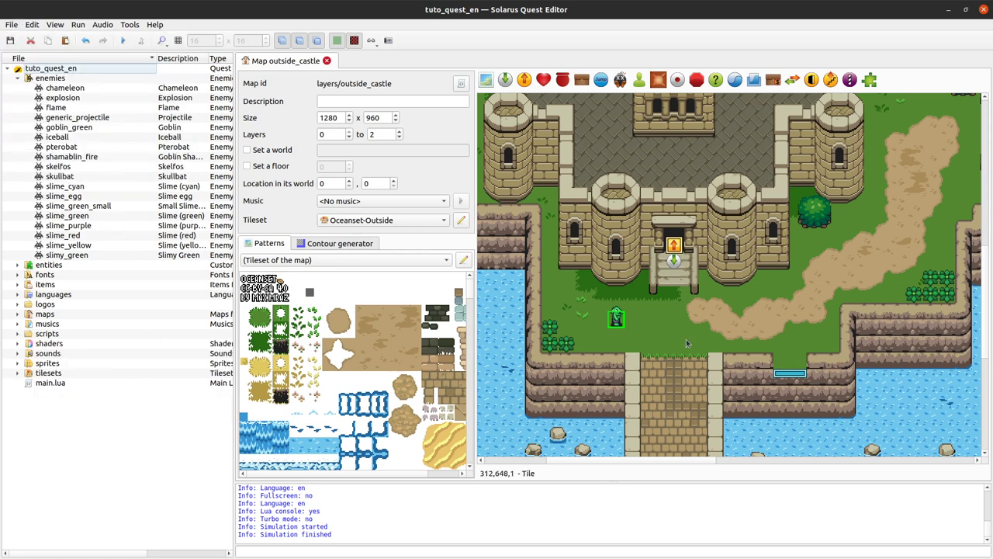
{"action": "left_click", "coordinate": [18, 363]}
{"action": "scroll", "coordinate": [147, 242], "scroll_direction": "down", "scroll_amount": 4}
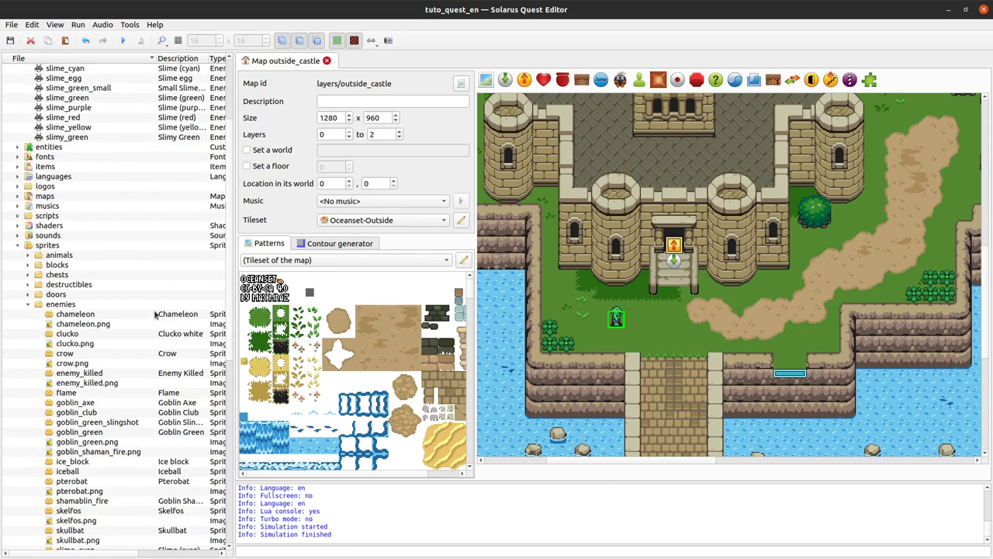
{"action": "scroll", "coordinate": [155, 179], "scroll_direction": "up", "scroll_amount": 4}
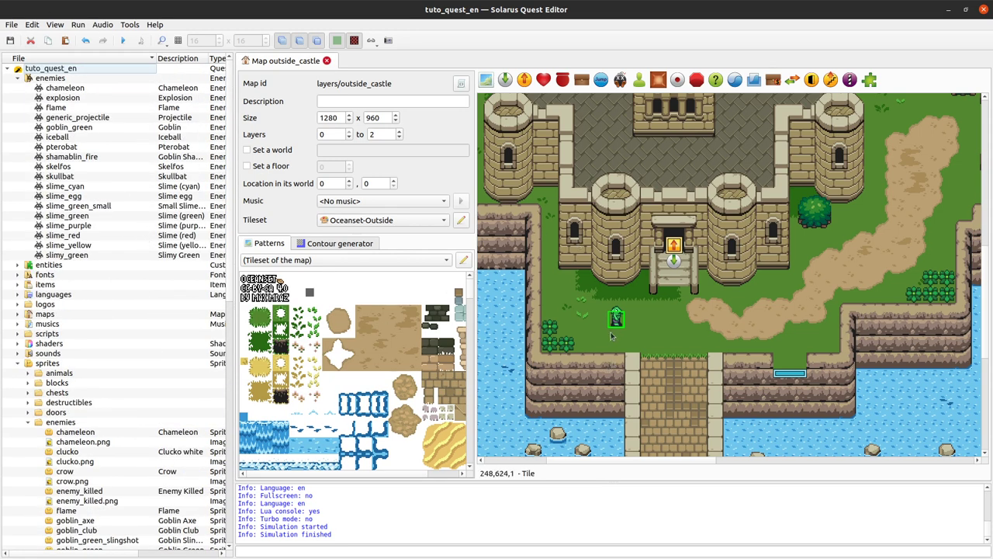
{"action": "left_click", "coordinate": [68, 128]}
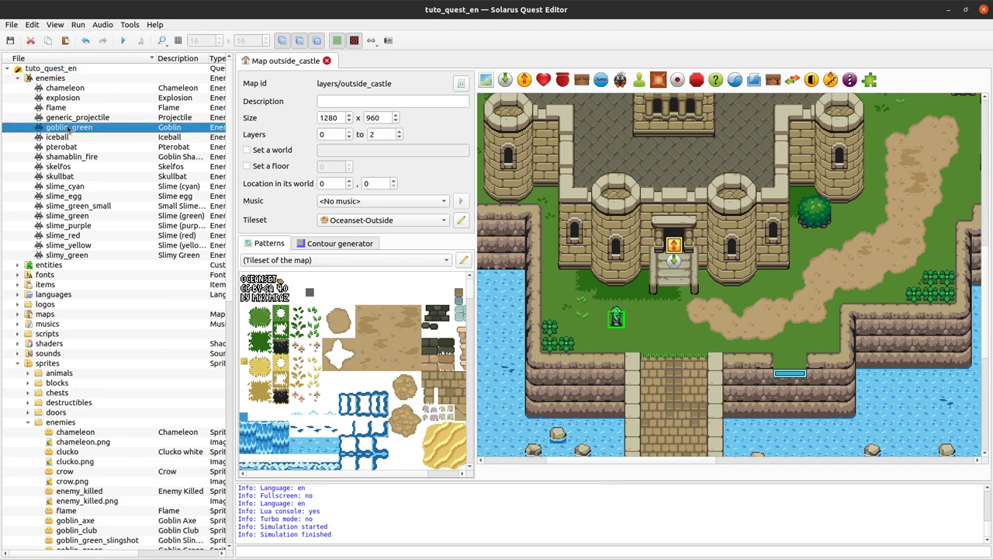
{"action": "scroll", "coordinate": [116, 225], "scroll_direction": "down", "scroll_amount": 6}
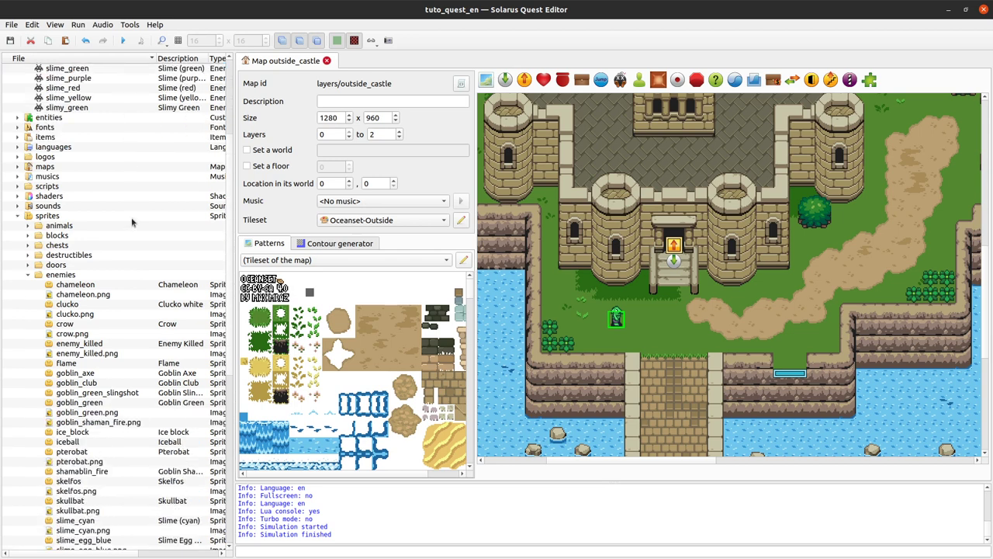
{"action": "scroll", "coordinate": [119, 255], "scroll_direction": "down", "scroll_amount": 1}
{"action": "left_click", "coordinate": [81, 345]}
{"action": "scroll", "coordinate": [86, 326], "scroll_direction": "down", "scroll_amount": 1}
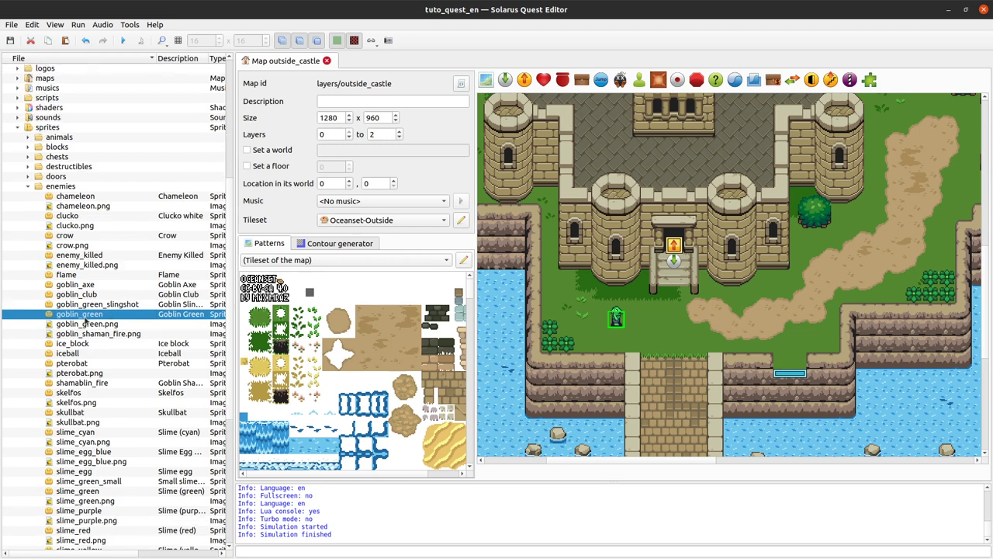
{"action": "double_click", "coordinate": [79, 314]}
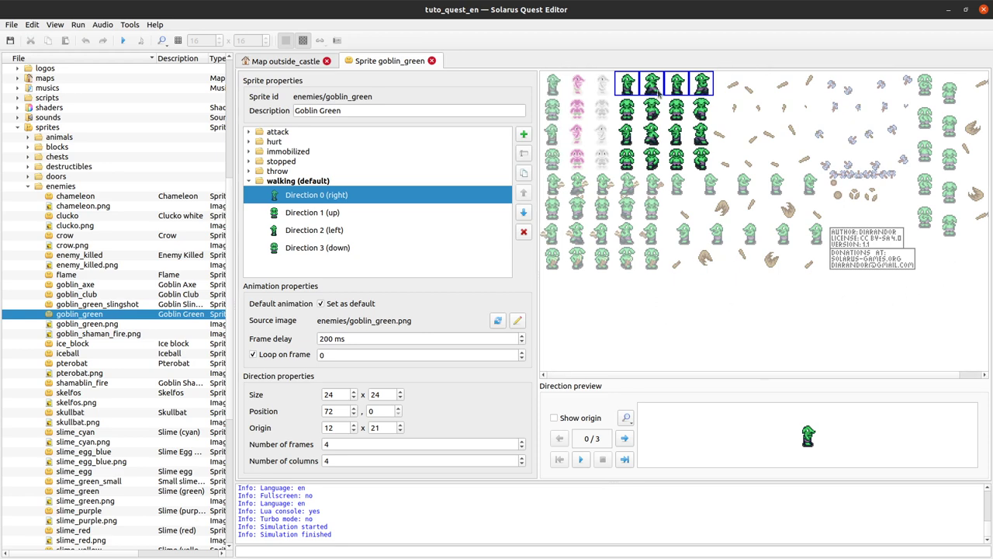
{"action": "left_click", "coordinate": [431, 61]}
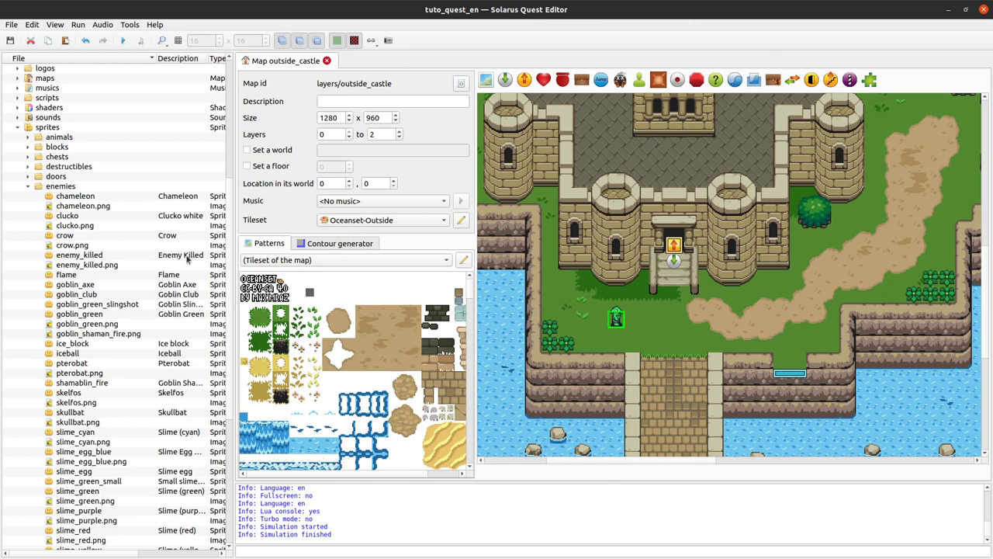
- Collapse the sprites folder, drop goblin_green onto the map near 248,613, and confirm it
{"action": "scroll", "coordinate": [139, 298], "scroll_direction": "up", "scroll_amount": 1}
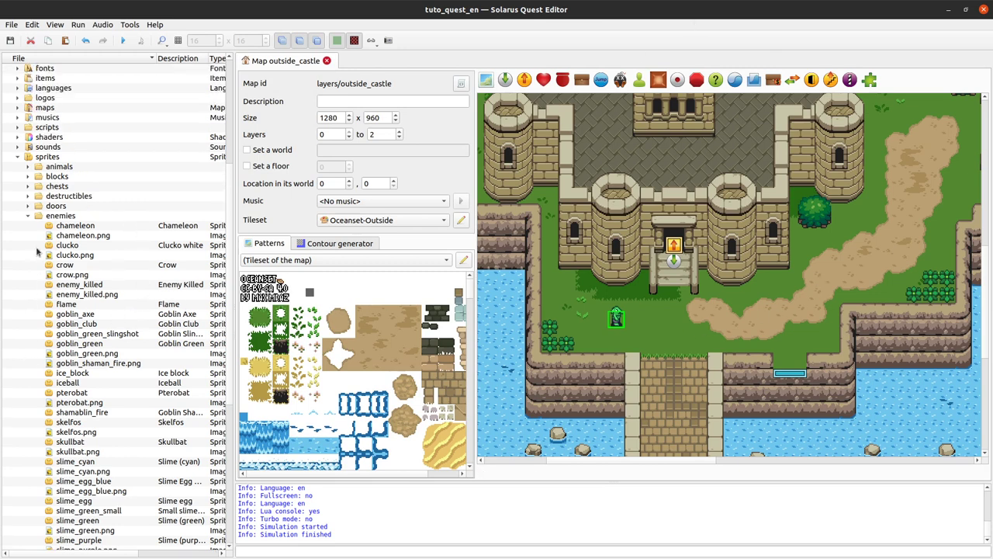
{"action": "left_click", "coordinate": [28, 220]}
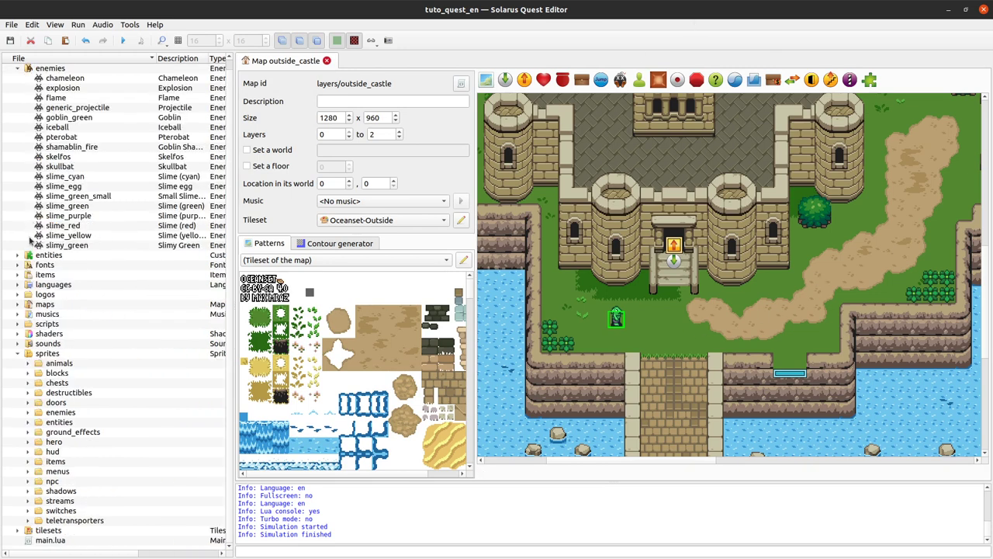
{"action": "left_click", "coordinate": [18, 350]}
{"action": "left_click_drag", "start_coordinate": [69, 126], "coordinate": [619, 320]}
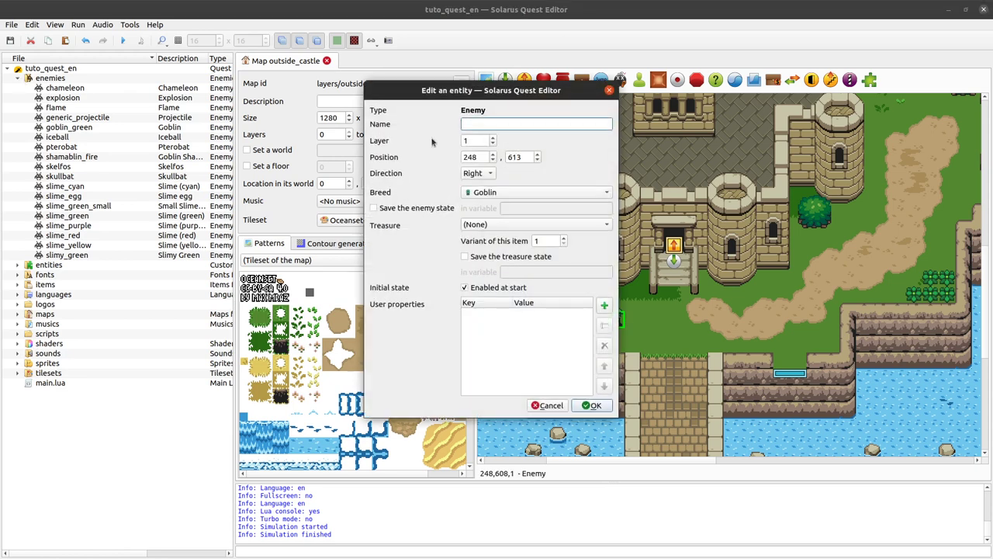
{"action": "left_click_drag", "start_coordinate": [541, 98], "coordinate": [369, 59]}
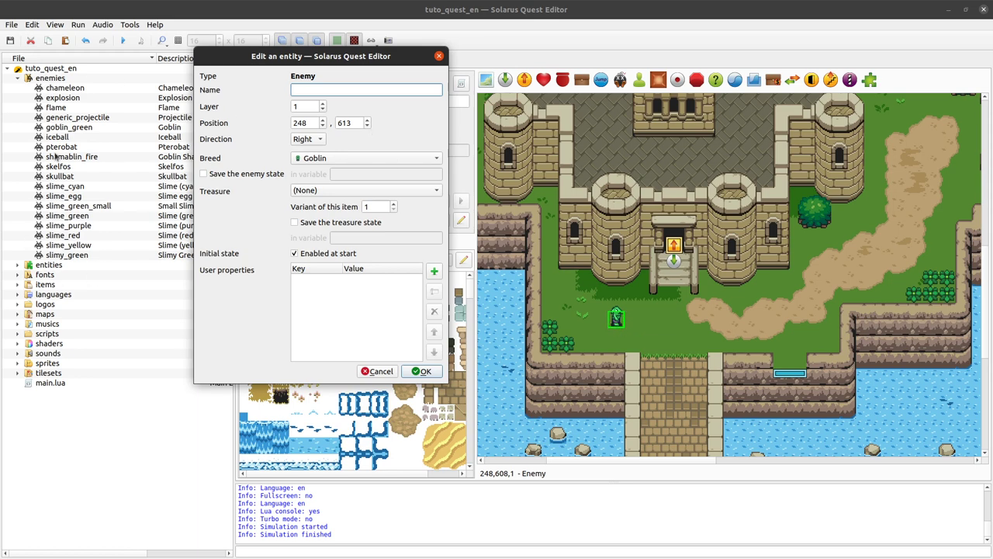
{"action": "type", "text": "f"}
{"action": "left_click", "coordinate": [378, 371]}
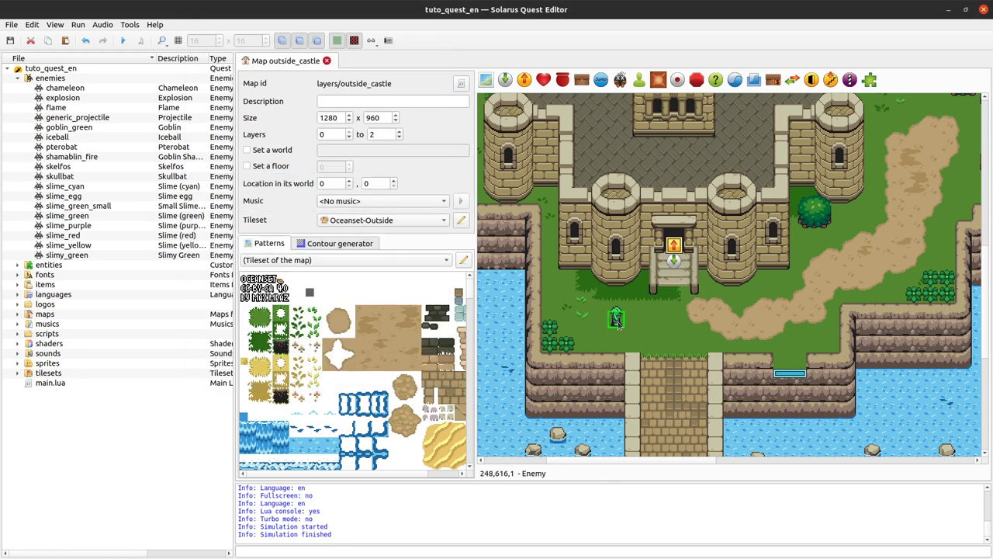
- Paste two copies of the goblin onto the dirt path beside the castle
{"action": "key", "text": "ctrl+v"}
{"action": "left_click", "coordinate": [773, 310]}
{"action": "key", "text": "ctrl+v"}
{"action": "left_click", "coordinate": [840, 253]}
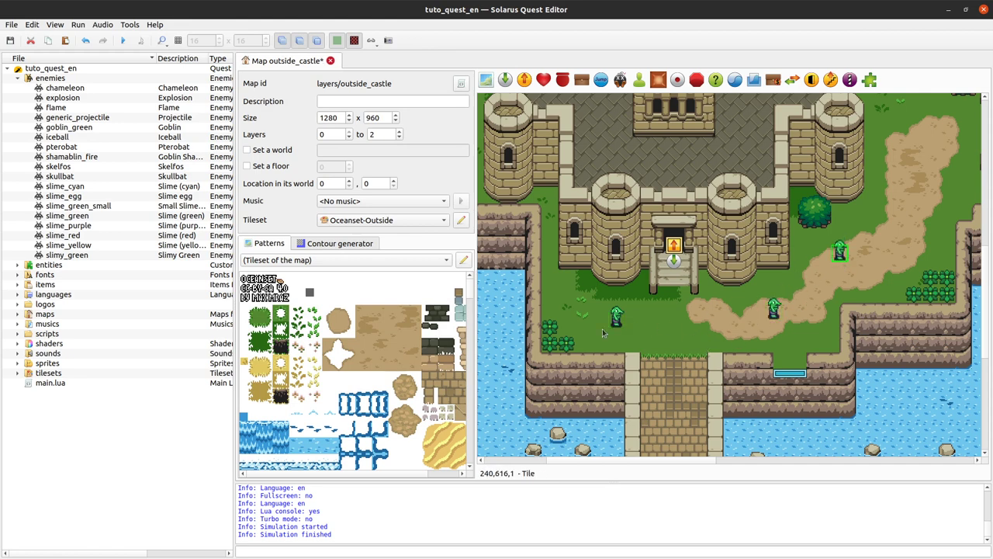
- Give the original goblin a Gem treasure and launch the quest to test it
{"action": "double_click", "coordinate": [616, 316]}
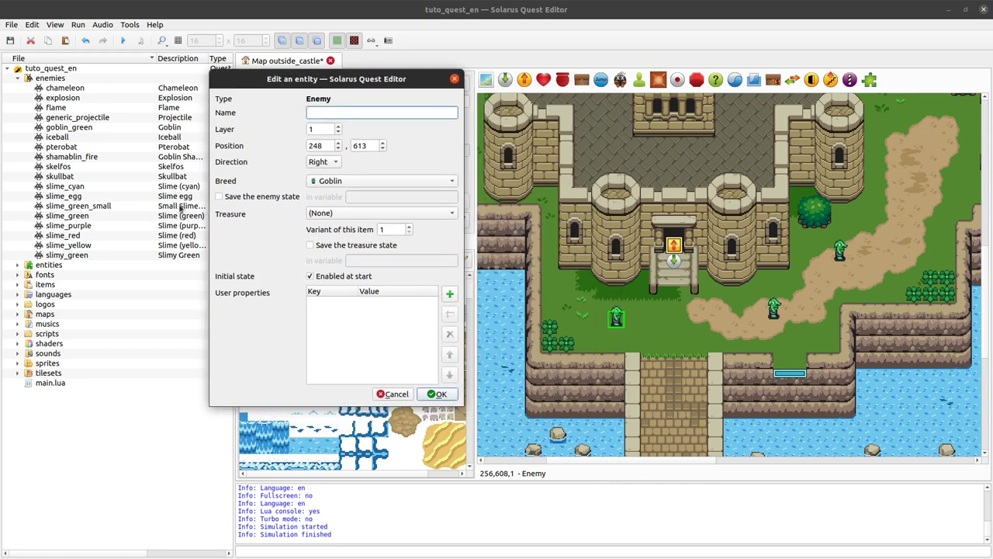
{"action": "left_click", "coordinate": [343, 217]}
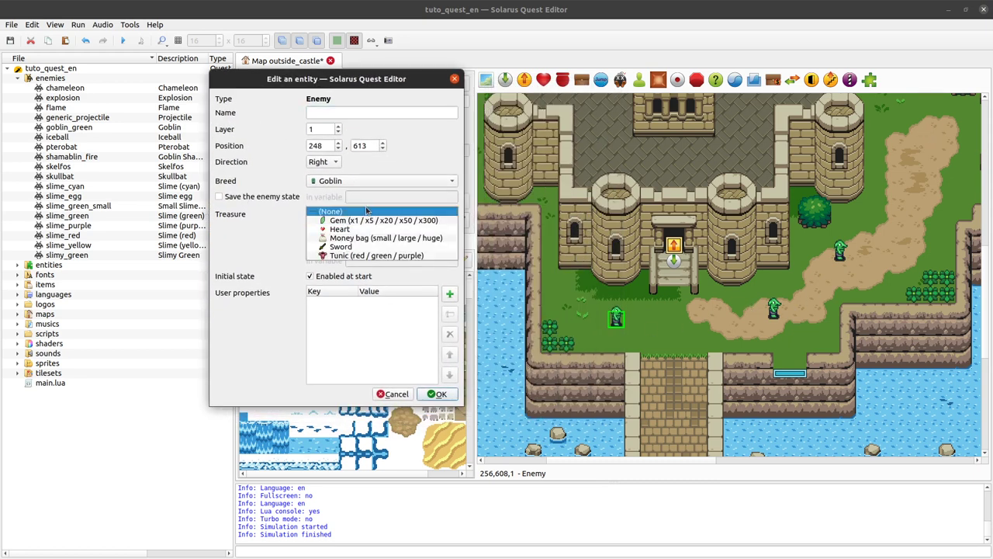
{"action": "left_click", "coordinate": [352, 222]}
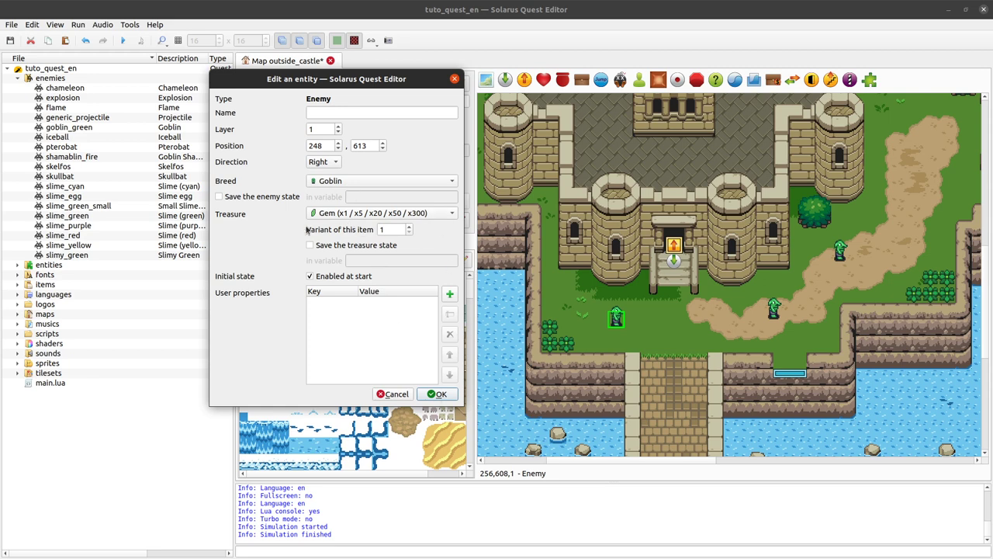
{"action": "left_click", "coordinate": [453, 397]}
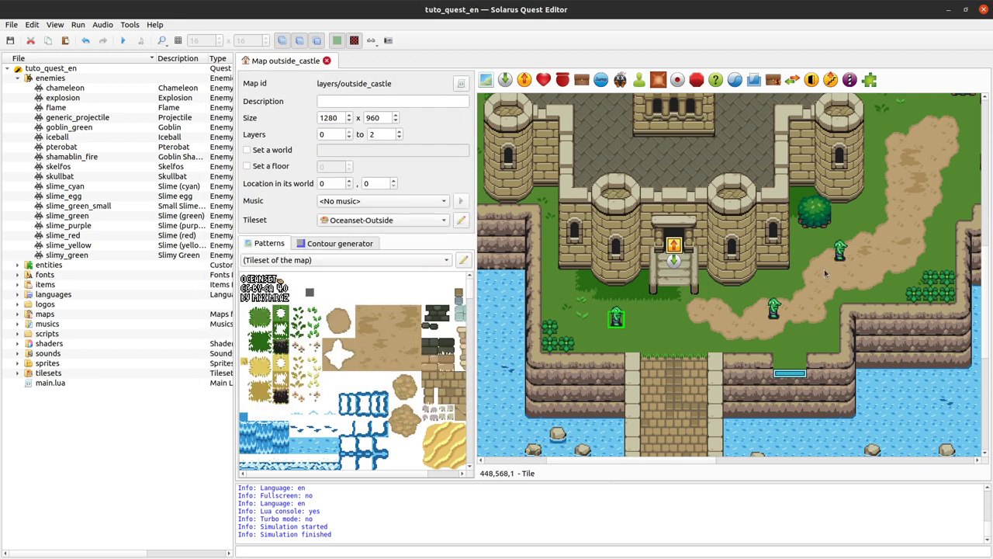
{"action": "left_click", "coordinate": [122, 41]}
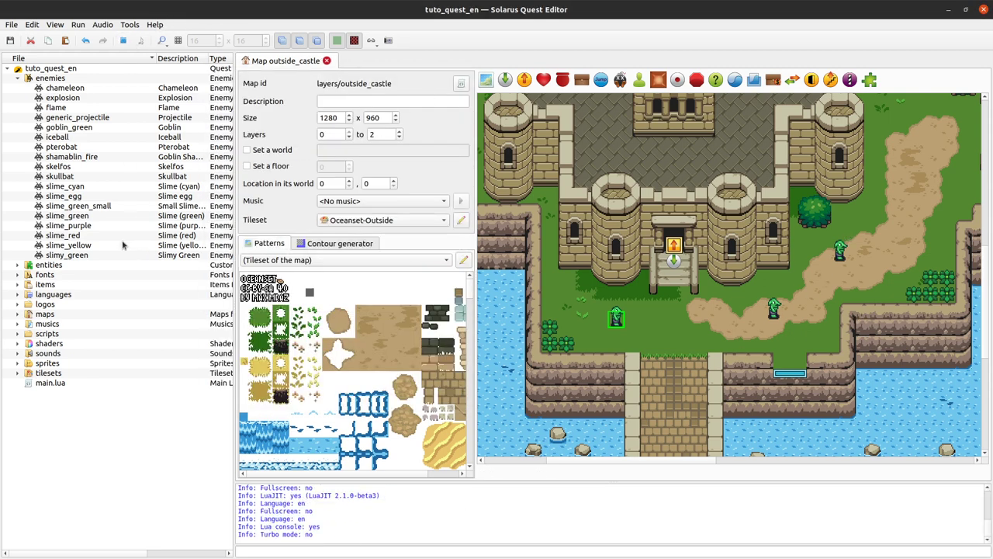
- Centre the game window, walk the hero down, and close the game
{"action": "left_click_drag", "start_coordinate": [26, 184], "coordinate": [390, 137]}
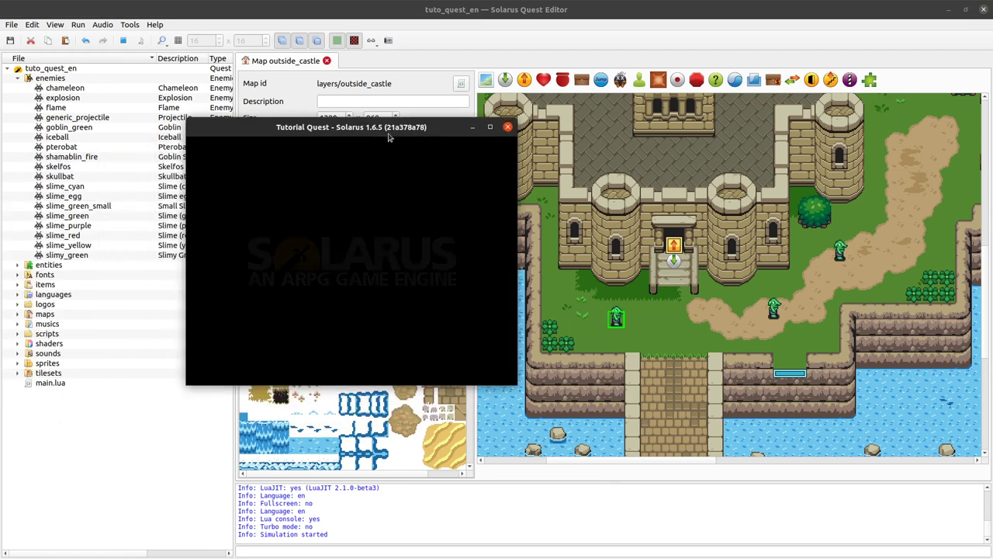
{"action": "key", "text": "Down"}
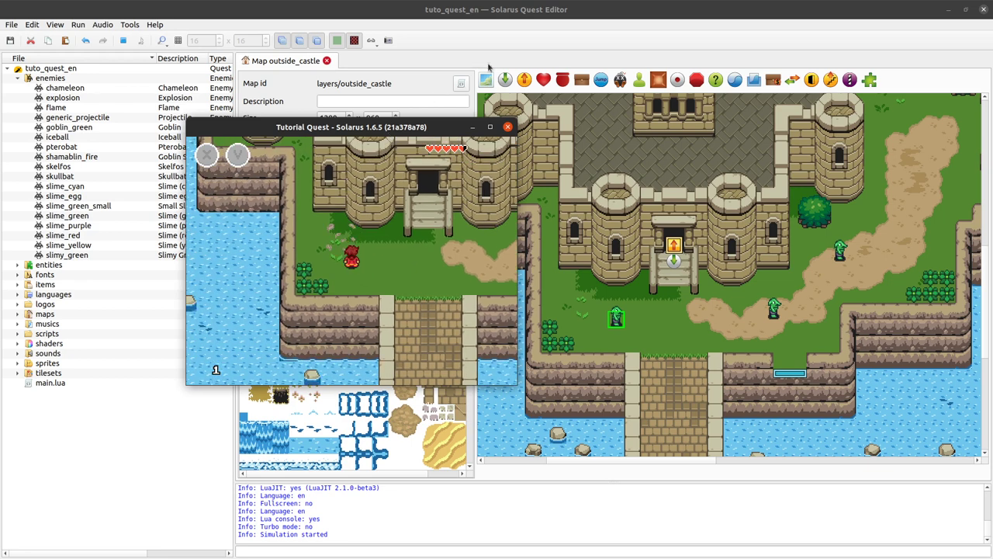
{"action": "left_click", "coordinate": [508, 127]}
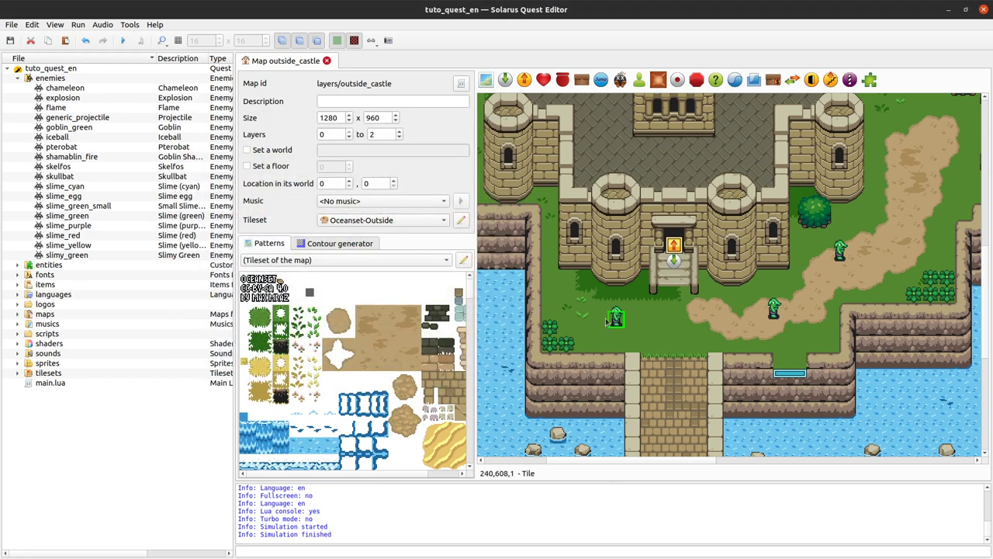
- Make the original goblin save its enemy state in variable goblin_1_killed
{"action": "double_click", "coordinate": [617, 322]}
{"action": "left_click", "coordinate": [388, 208]}
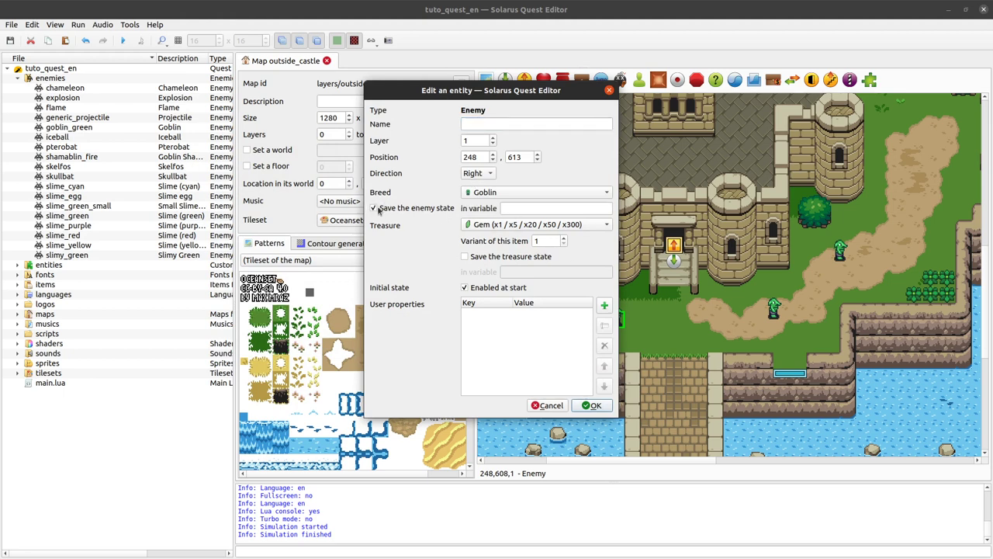
{"action": "left_click", "coordinate": [541, 207]}
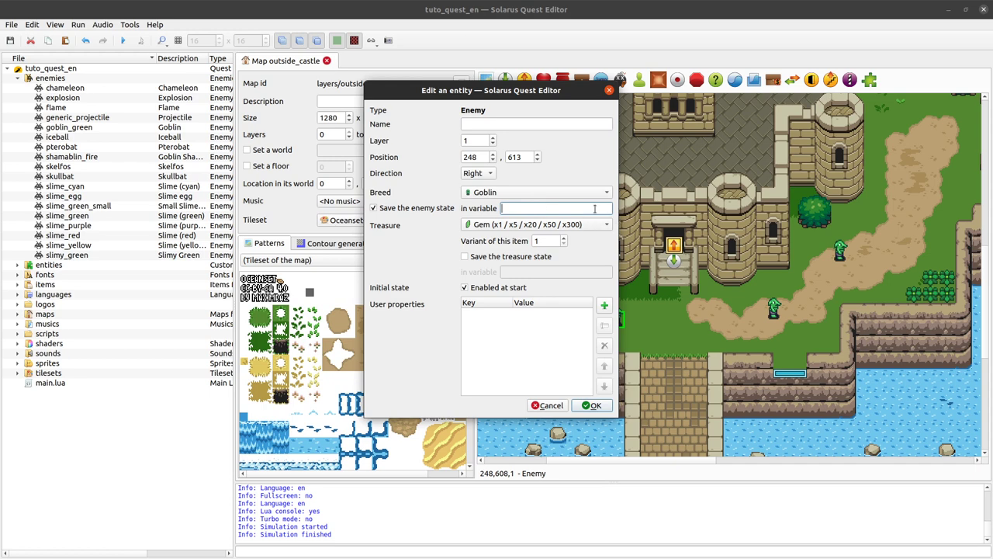
{"action": "type", "text": "goblin_1_killed"}
{"action": "left_click", "coordinate": [592, 405]}
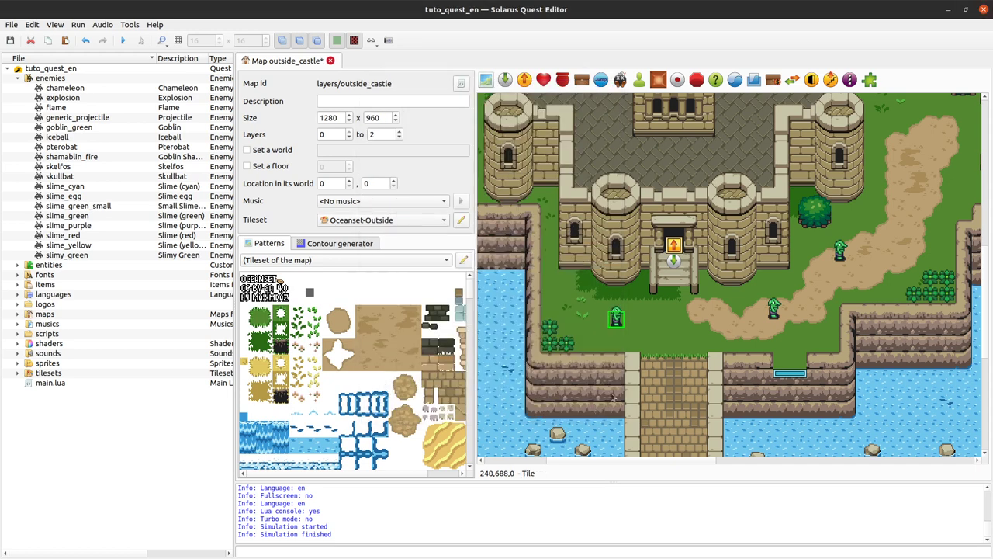
- Test-run the quest, walking the hero down and left, then close it and select a goblin copy
{"action": "left_click", "coordinate": [123, 40]}
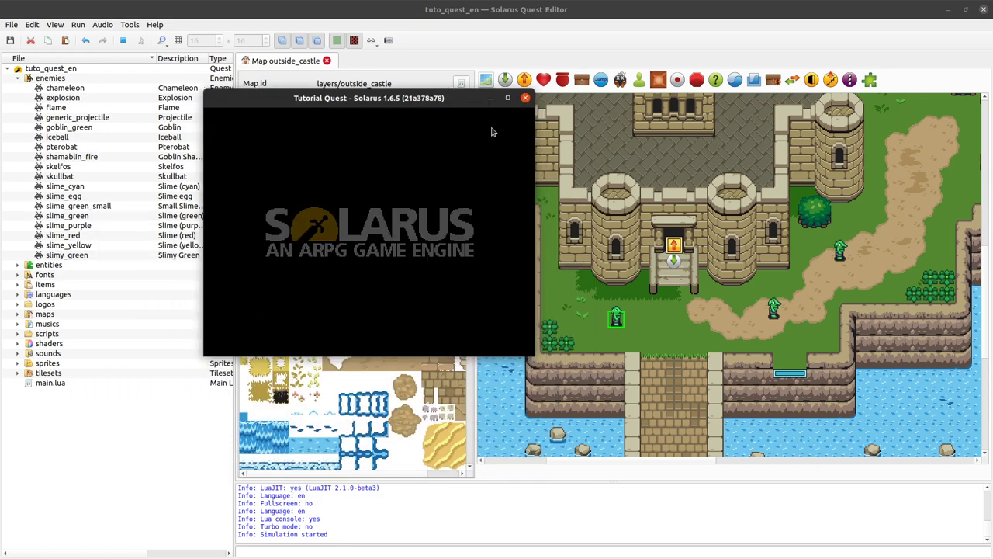
{"action": "key", "text": "Down"}
{"action": "key", "text": "Left"}
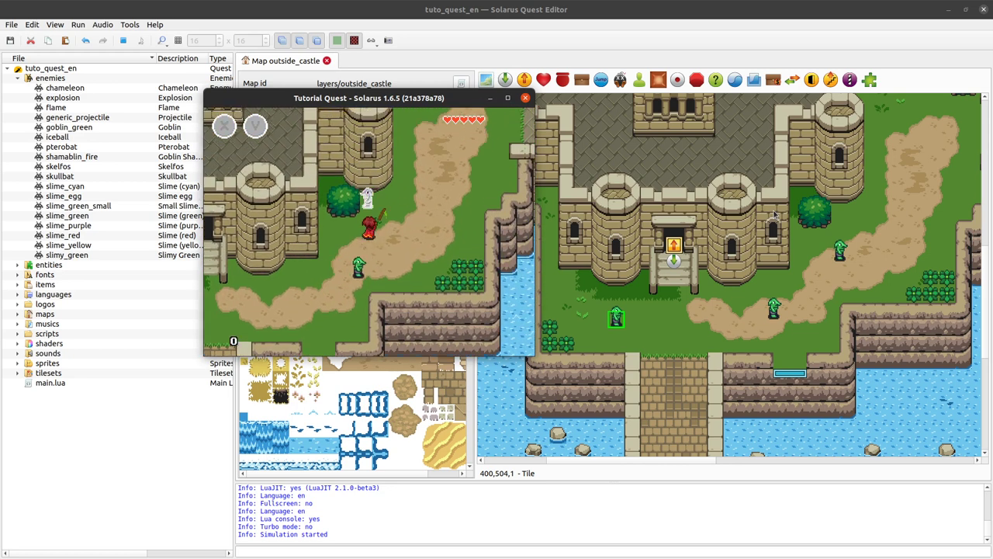
{"action": "left_click", "coordinate": [526, 98]}
{"action": "left_click", "coordinate": [775, 312]}
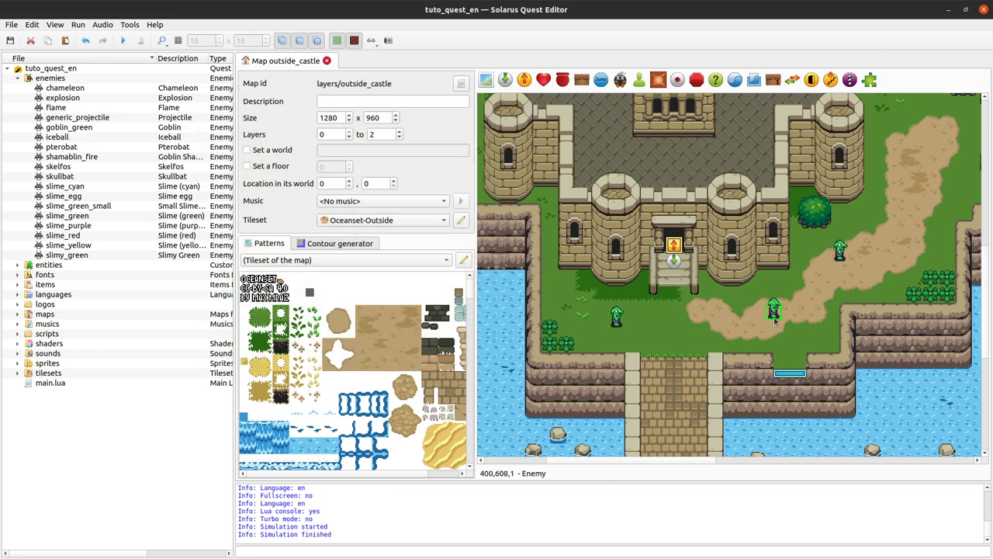
- Delete both goblin copies, save the map, and enable saving the remaining goblin's treasure state
{"action": "key", "text": "Delete"}
{"action": "left_click", "coordinate": [840, 250]}
{"action": "key", "text": "Delete"}
{"action": "key", "text": "ctrl+s"}
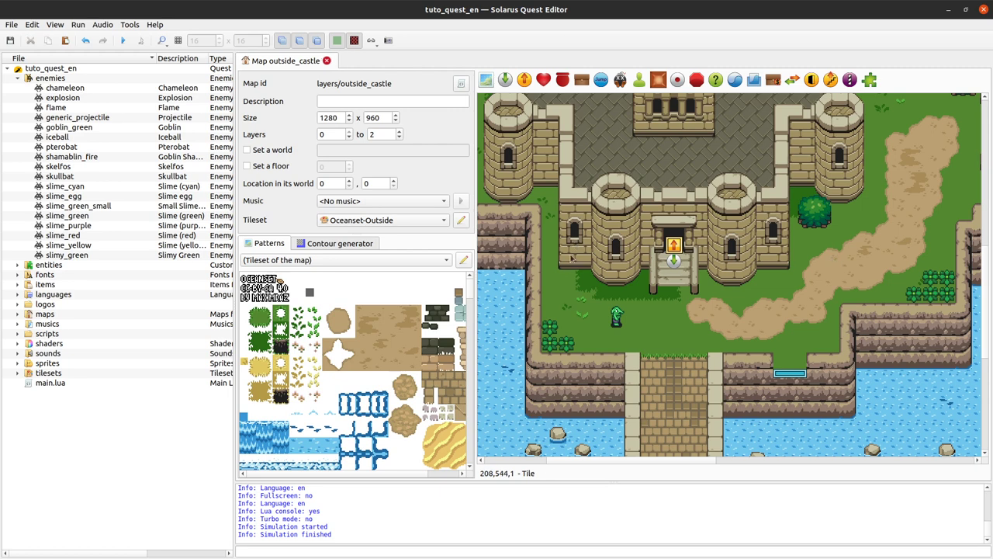
{"action": "double_click", "coordinate": [617, 318]}
{"action": "left_click", "coordinate": [513, 257]}
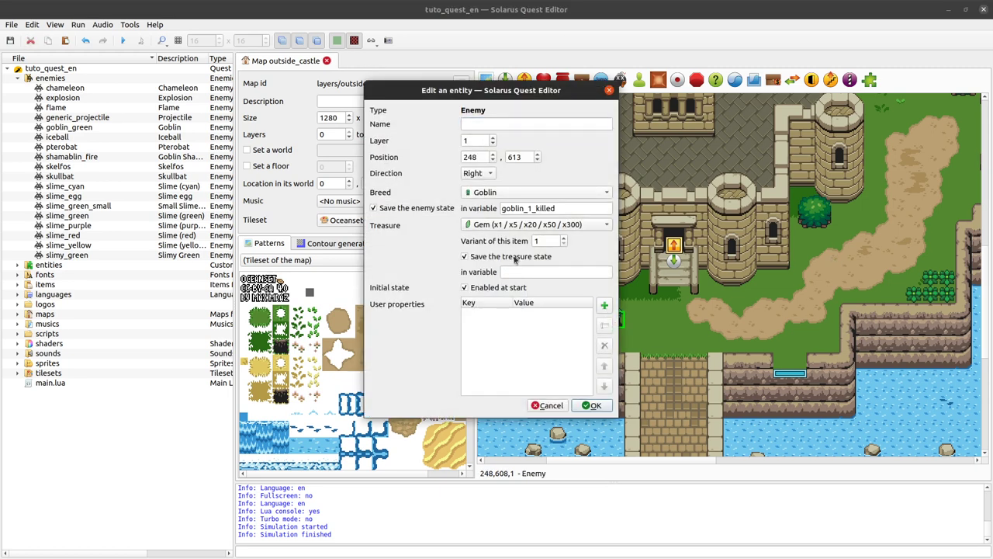